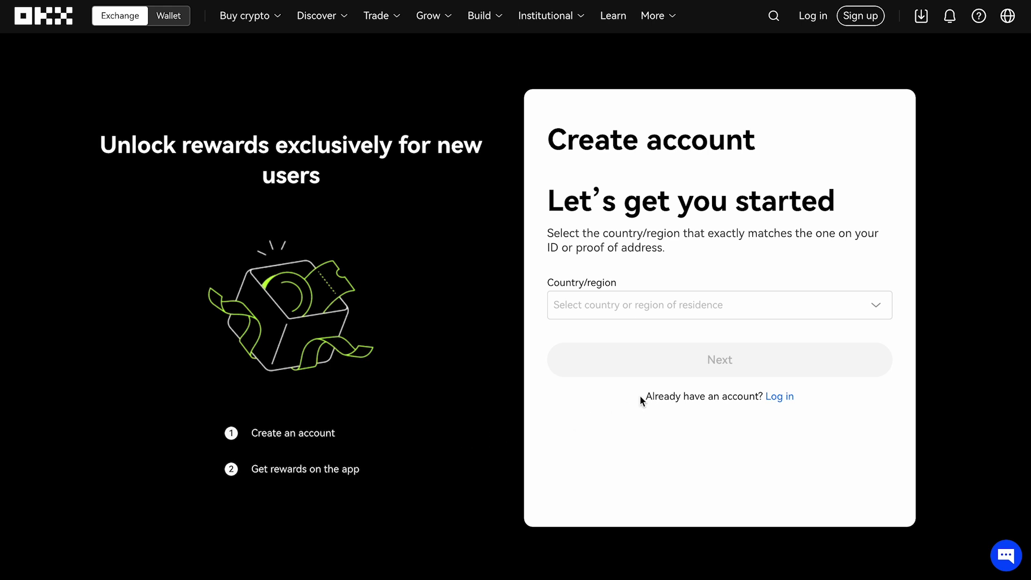
- Choose Vietnam as country of residence, accept the terms, and confirm the location
click(790, 320)
text(v)
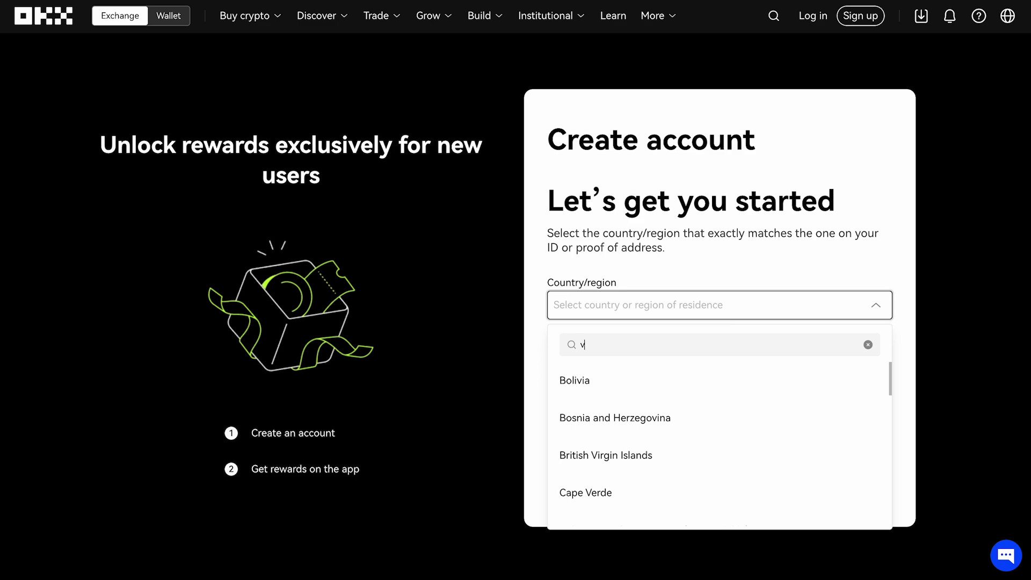
text(ie)
click(680, 384)
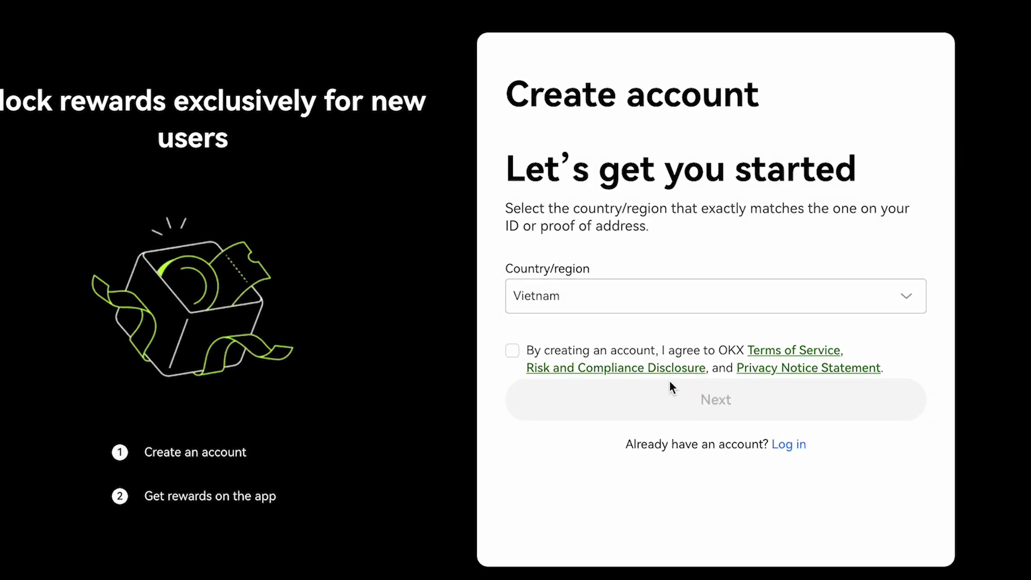
click(512, 351)
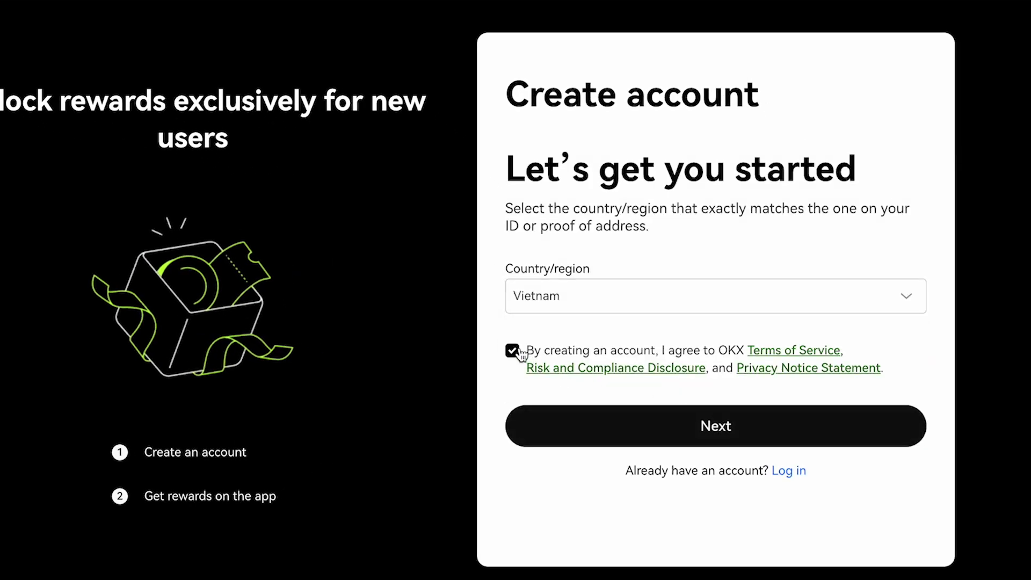
click(683, 433)
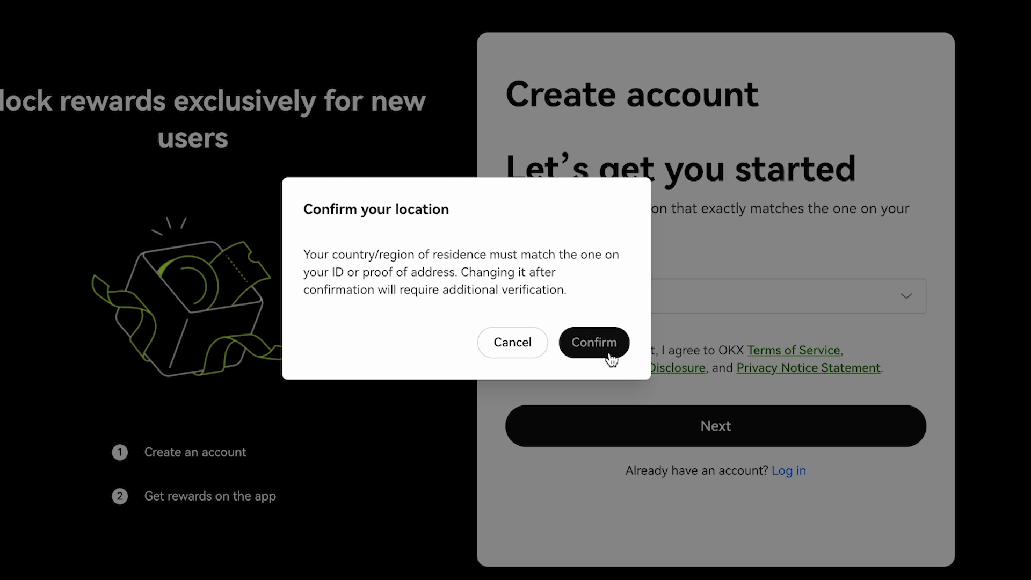
click(607, 350)
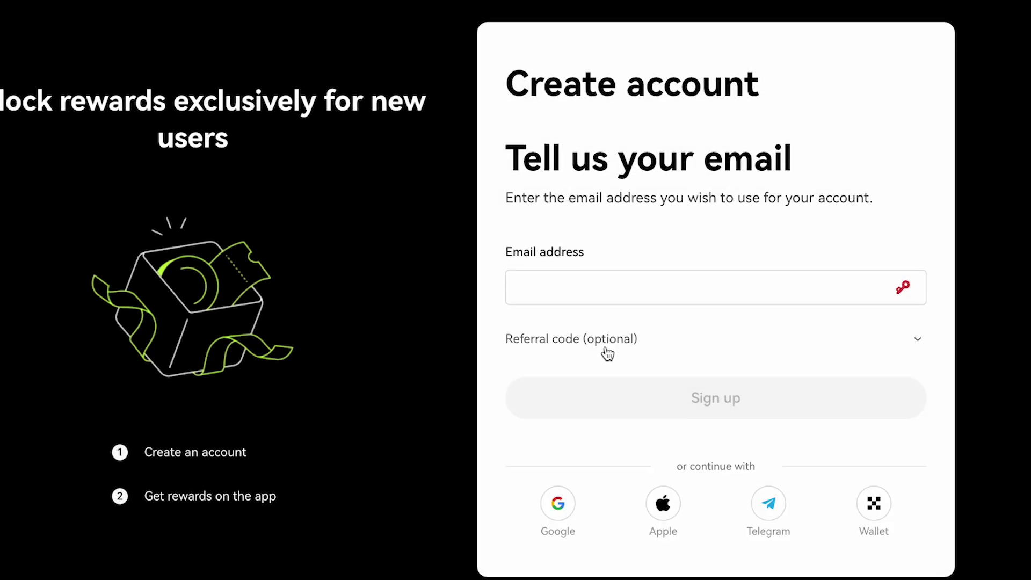
click(654, 290)
text(Ema)
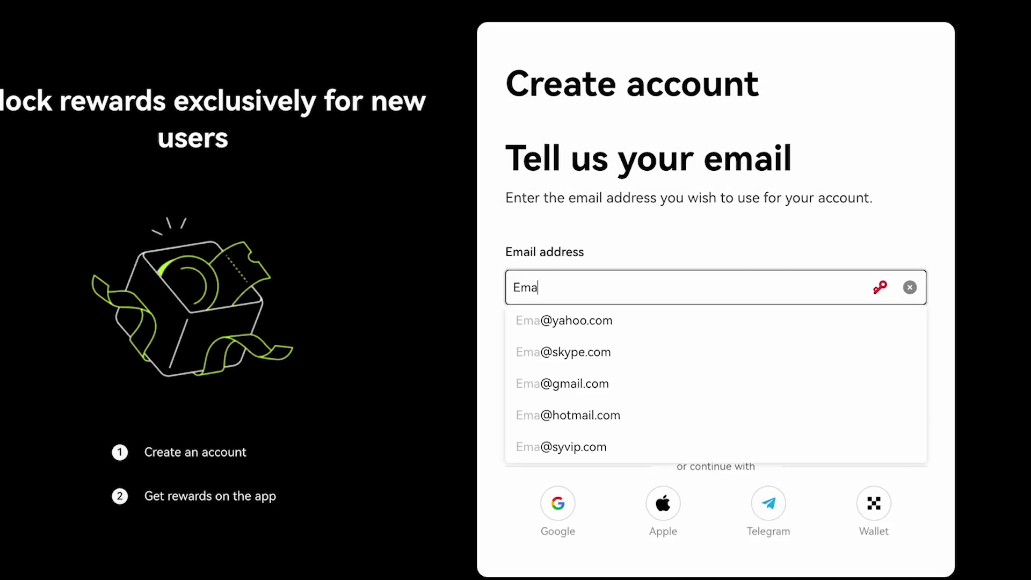
text(ilName)
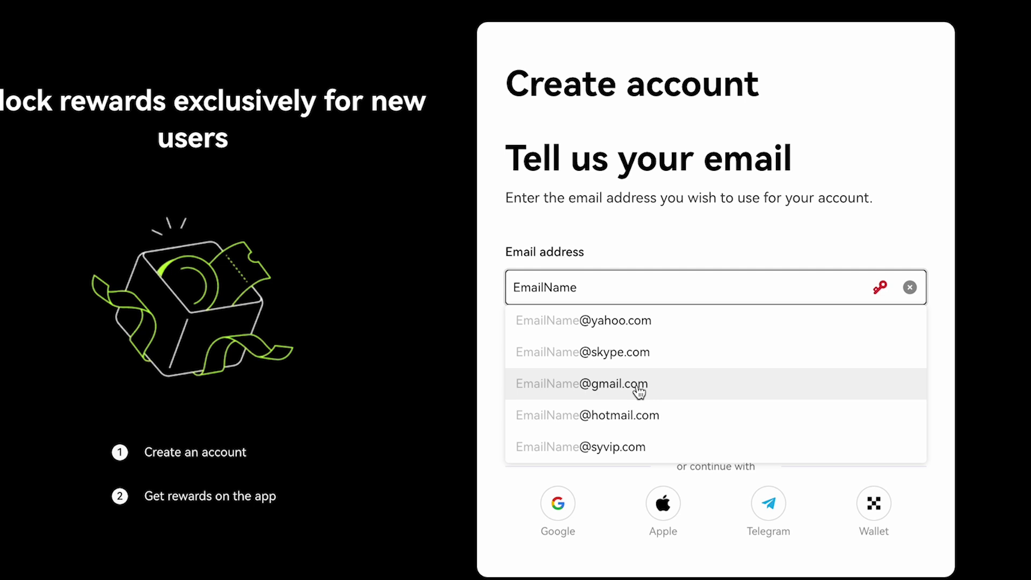
click(639, 392)
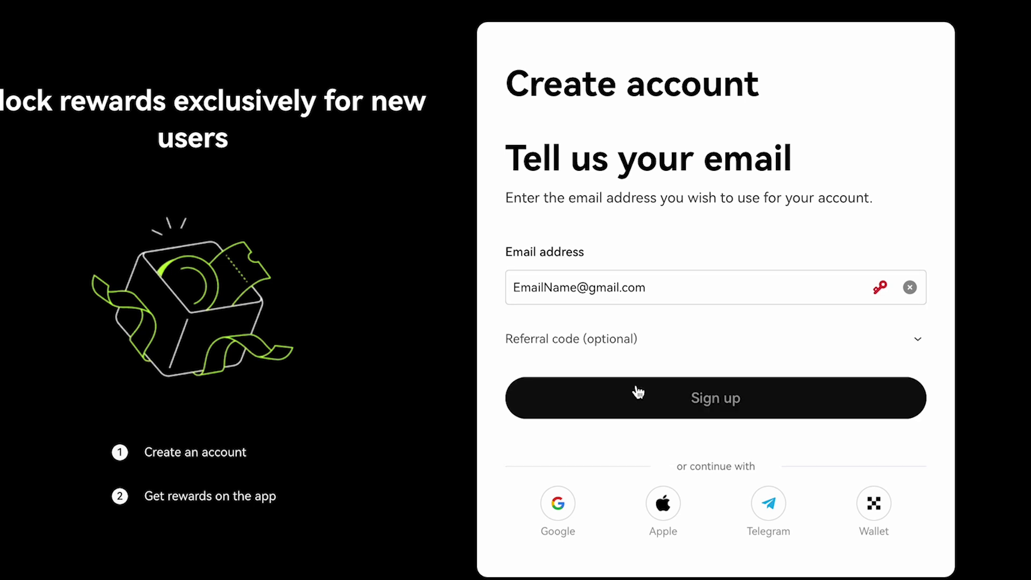
click(873, 339)
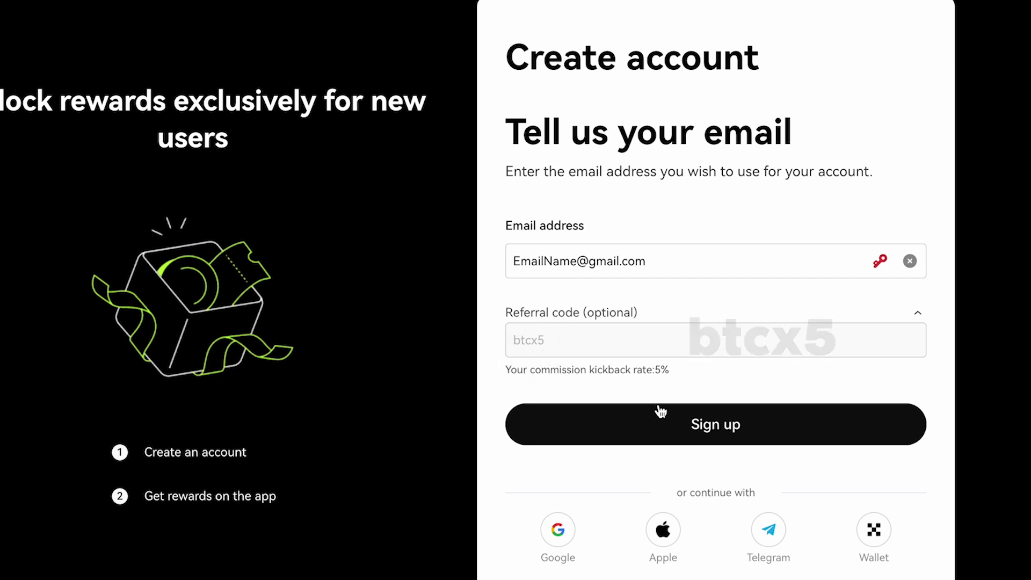
click(689, 429)
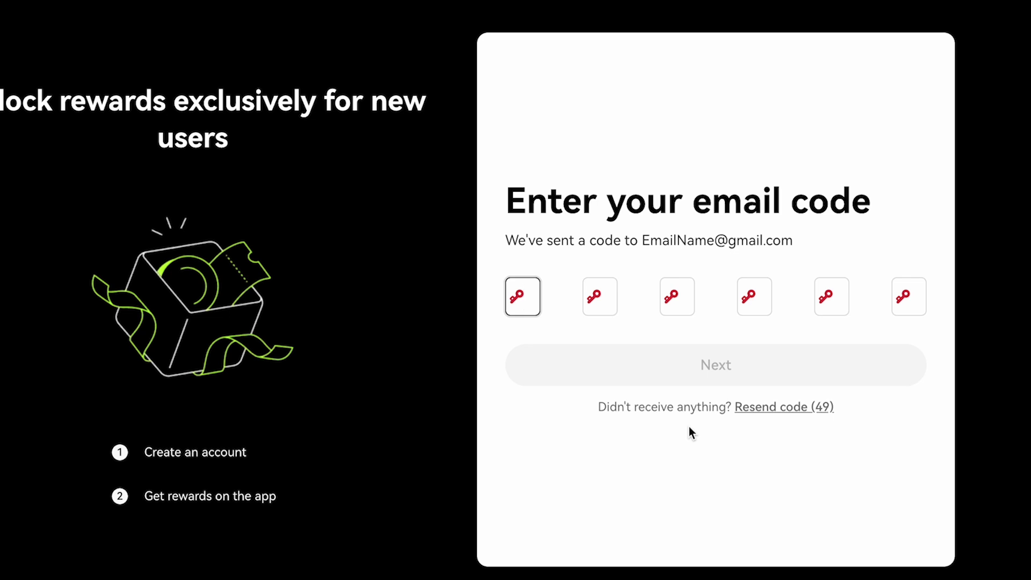
- Paste the emailed code, enter the phone number, and request its verification code
key(ctrl+v)
click(638, 306)
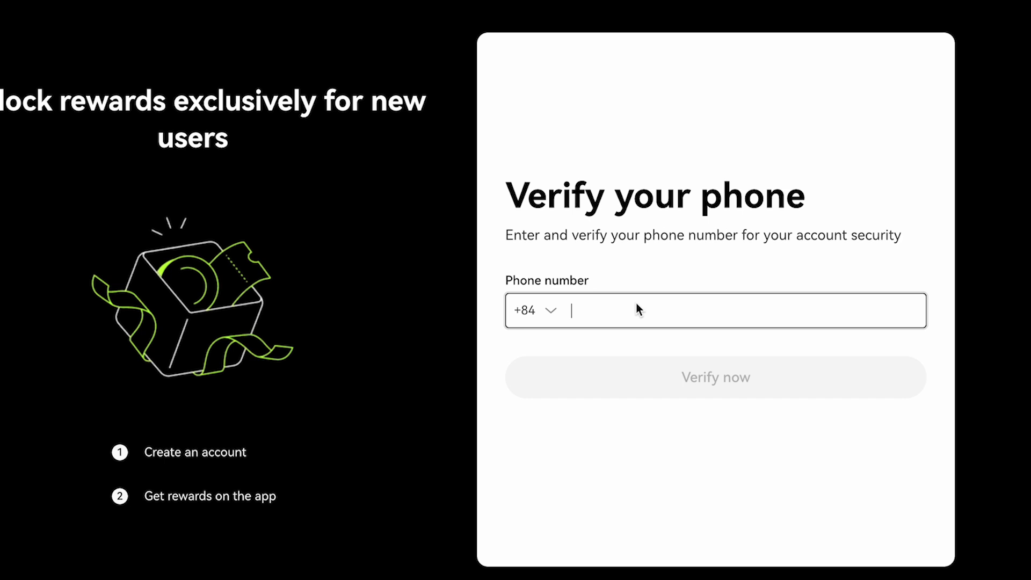
key(ctrl+v)
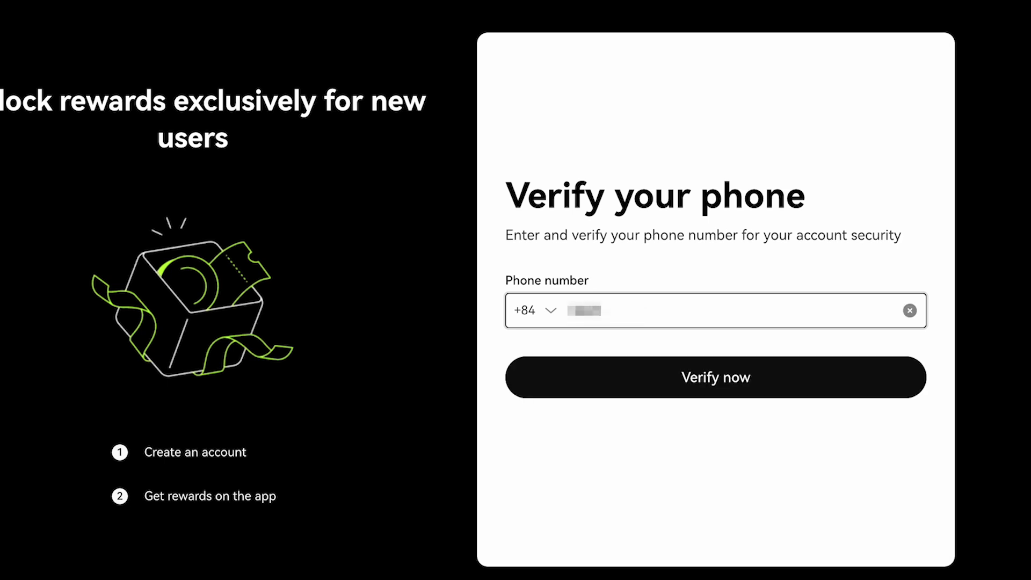
click(649, 376)
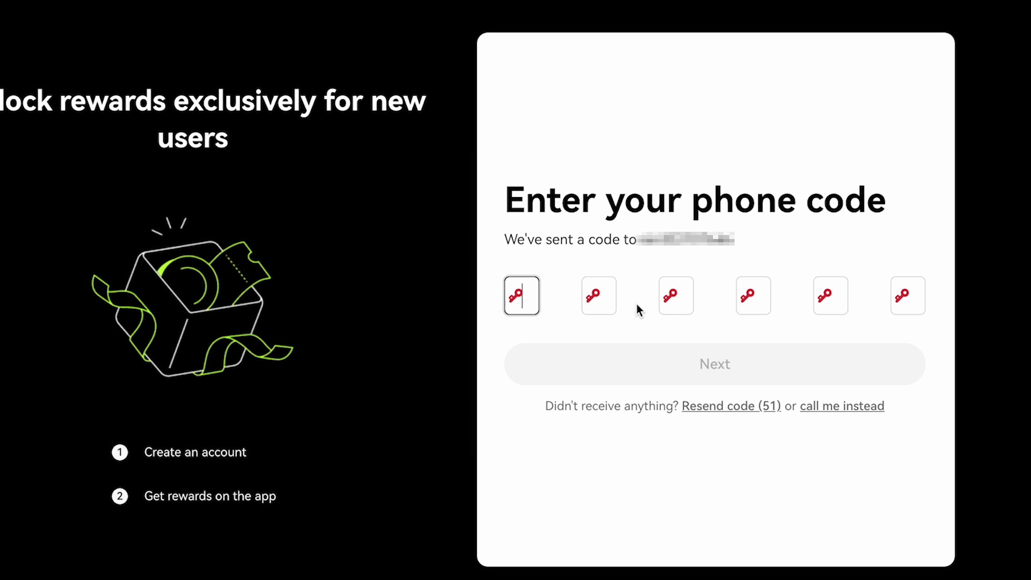
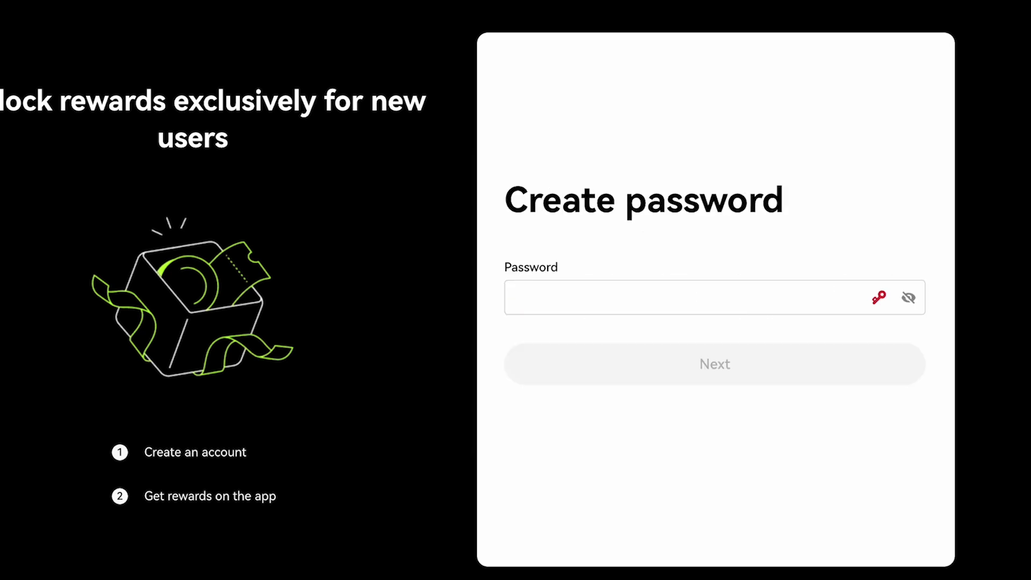
- Enter a password satisfying every checklist requirement and submit it
click(637, 299)
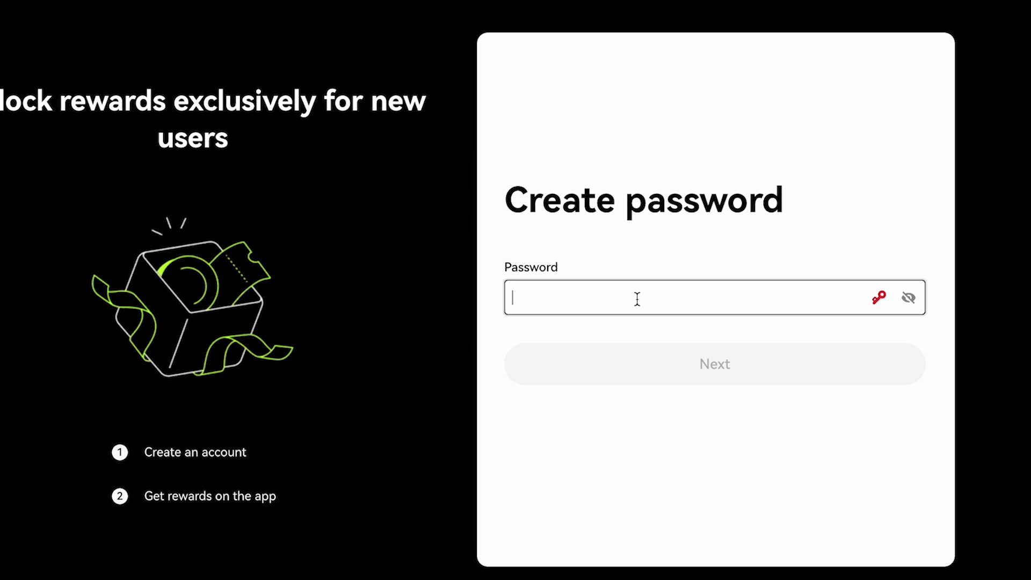
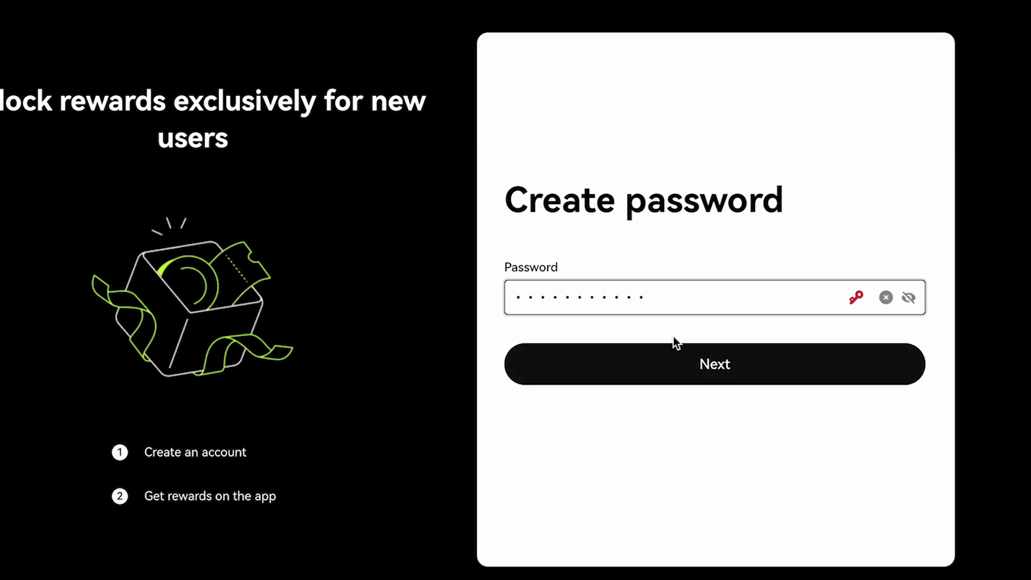
click(682, 367)
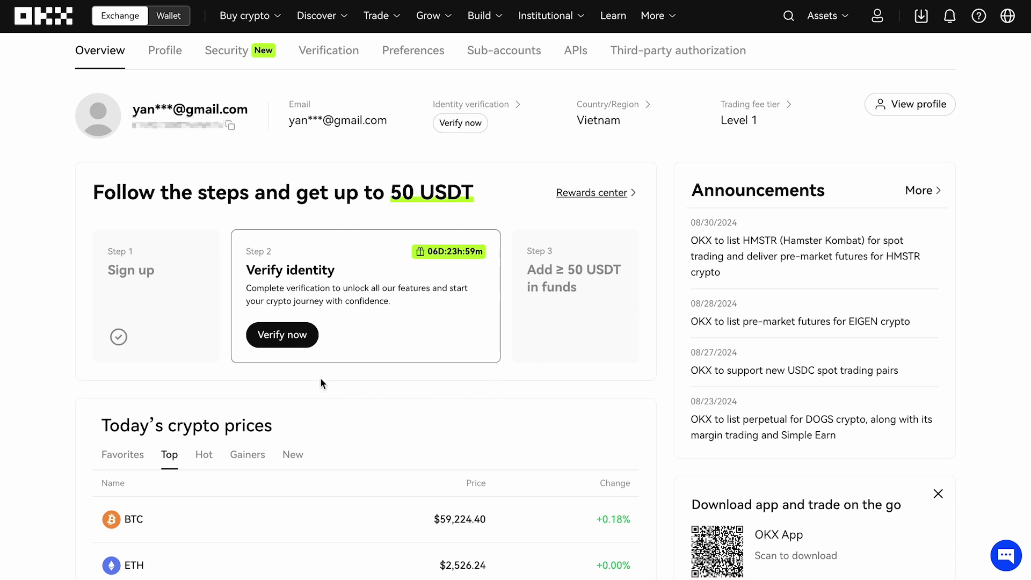
- Begin Step 2 verification and choose individual identity verification
click(281, 345)
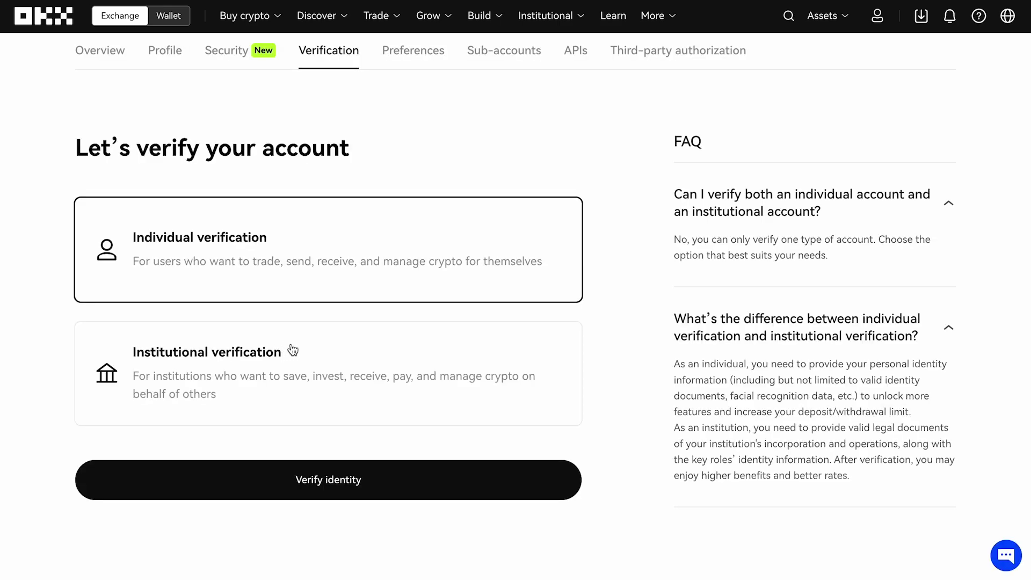
click(350, 489)
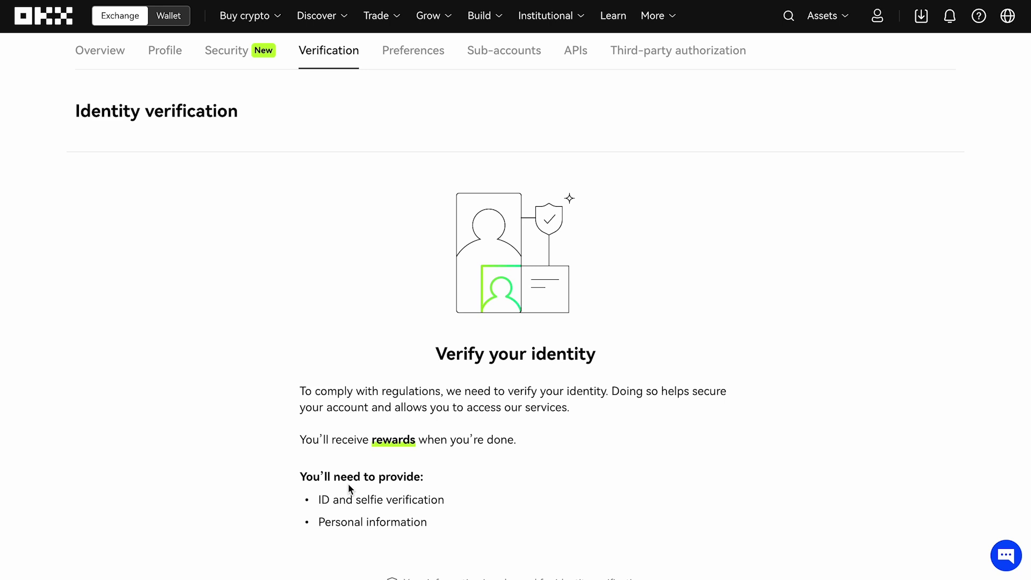
scroll(348, 483, down, 2)
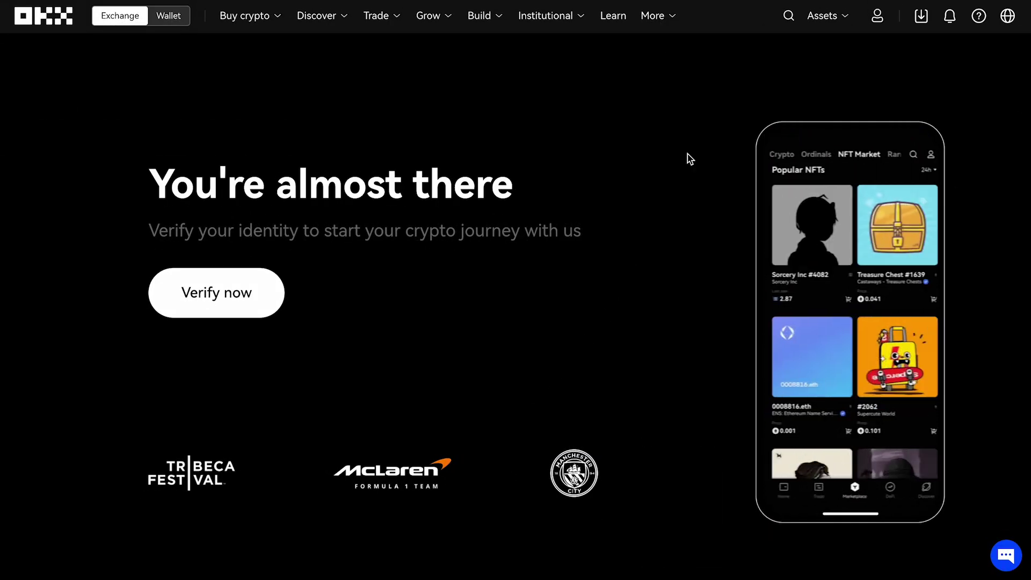
mouse_move(657, 15)
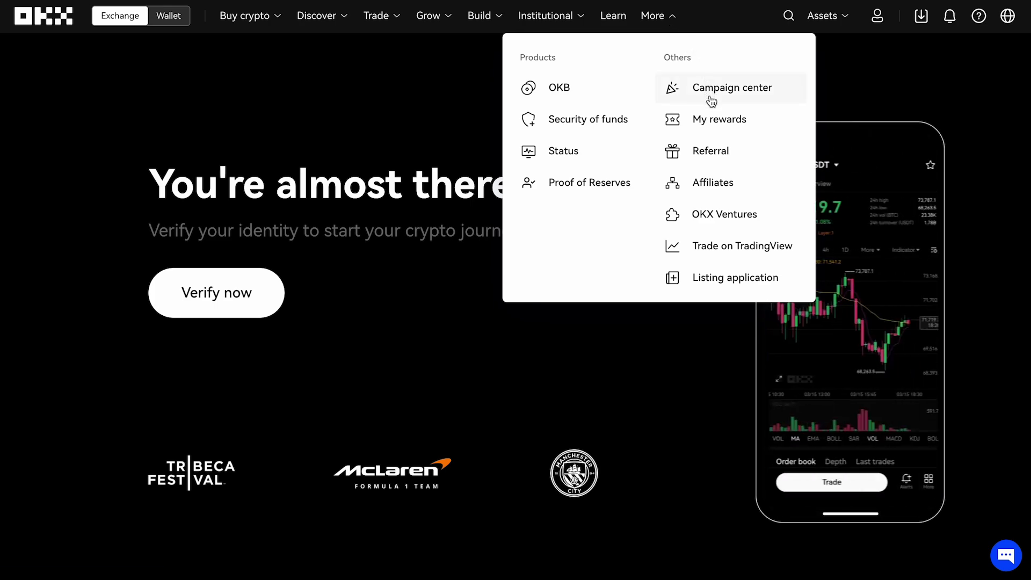
- Go to the Campaign center from the More menu
click(711, 100)
scroll(711, 102, down, 2)
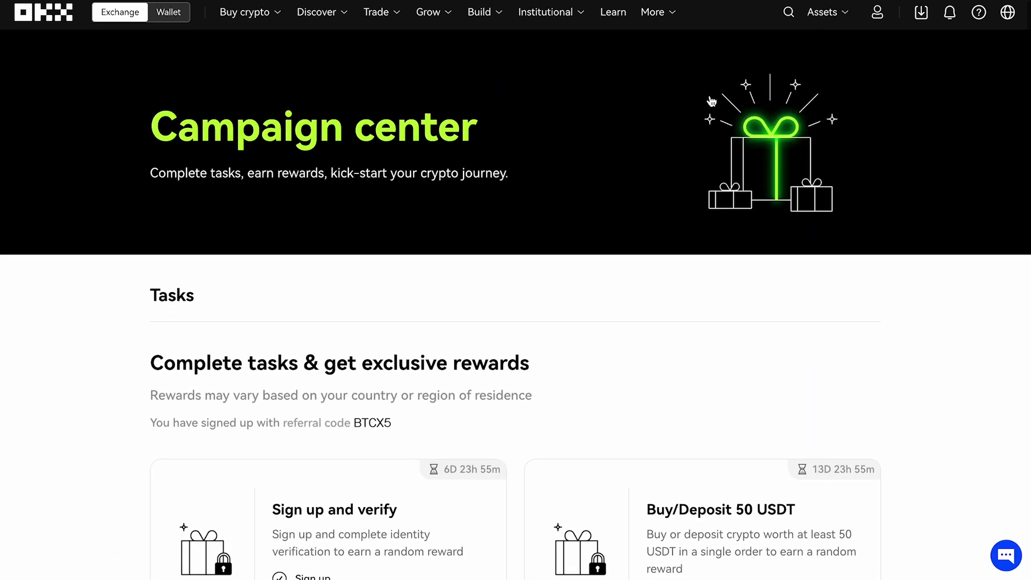
scroll(711, 102, down, 2)
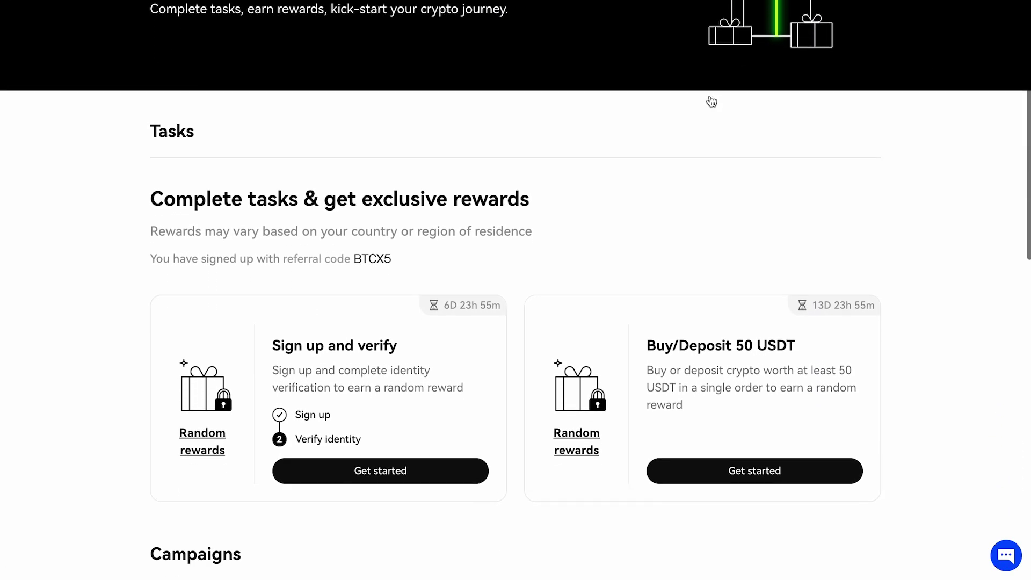